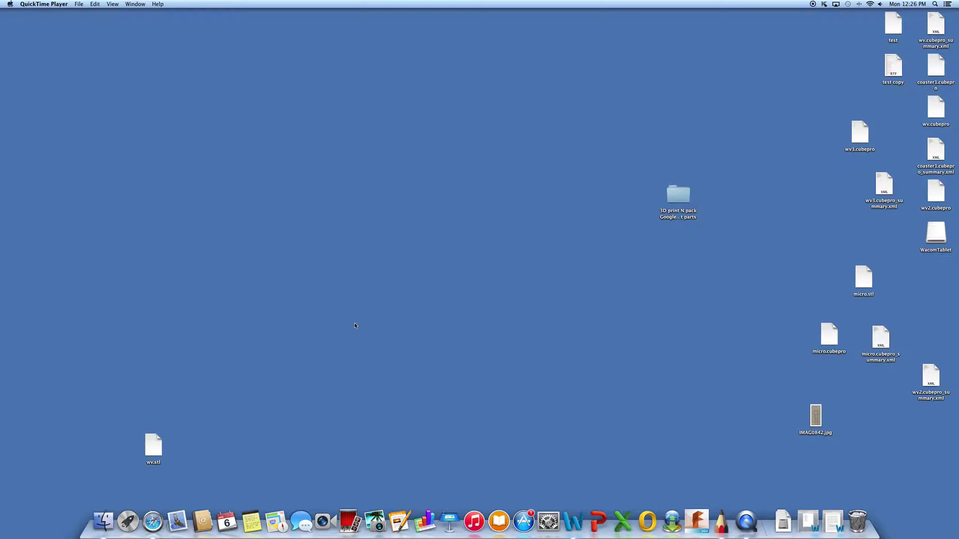
Search Spotlight for 'sk' so that SketchBook appears as the top hit.
{"action": "key", "text": "super+space"}
{"action": "type", "text": "qui"}
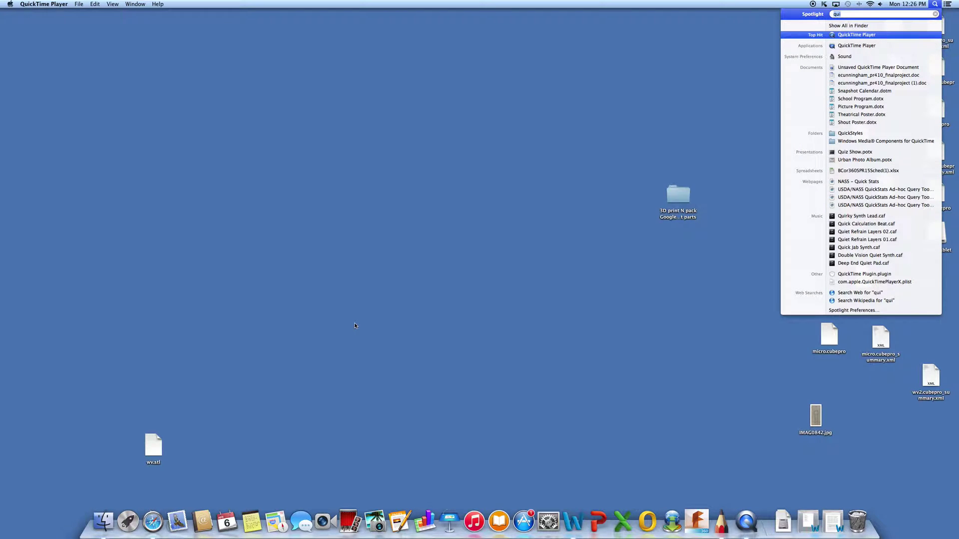
{"action": "key", "text": "Escape"}
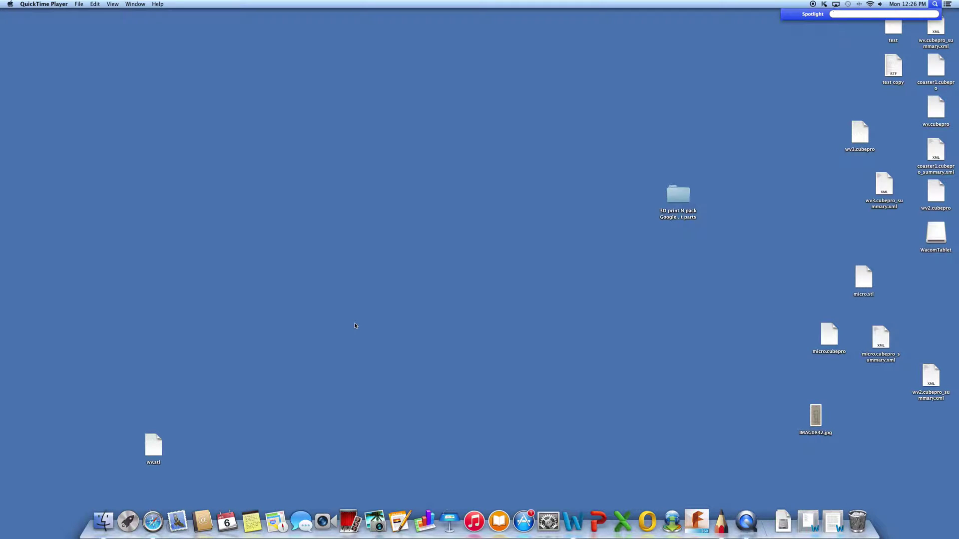
{"action": "type", "text": "sk"}
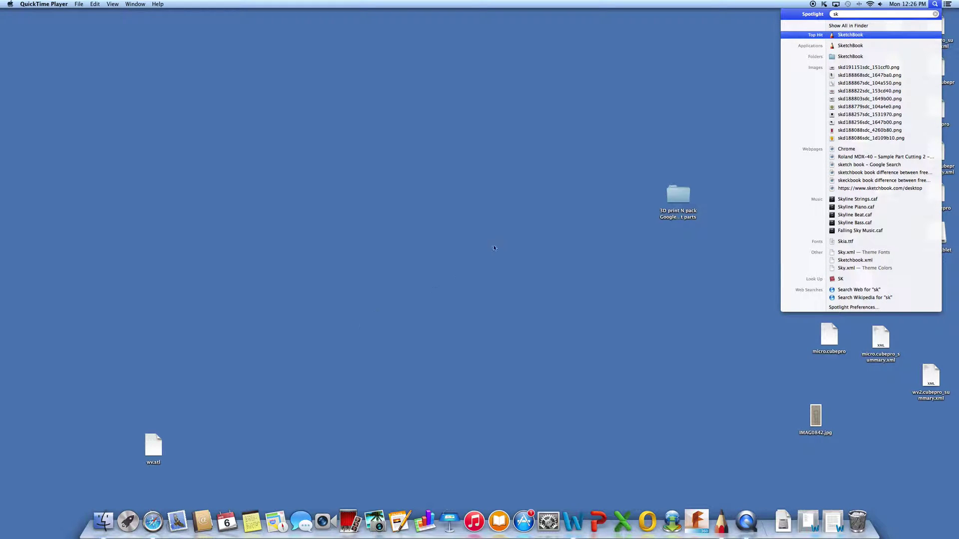
Launch SketchBook and create a new blank Untitled canvas with File > New.
{"action": "left_click", "coordinate": [863, 36]}
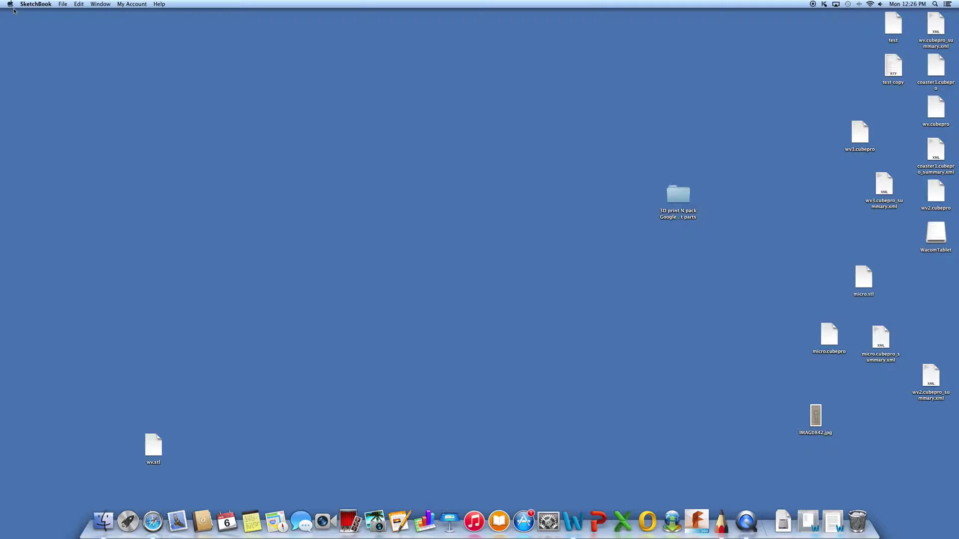
{"action": "left_click", "coordinate": [60, 5]}
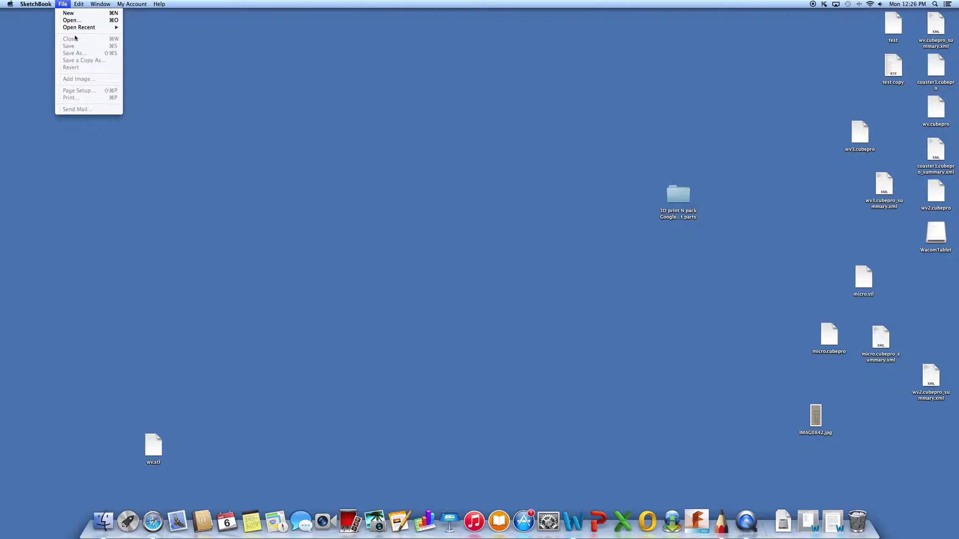
{"action": "mouse_move", "coordinate": [79, 29]}
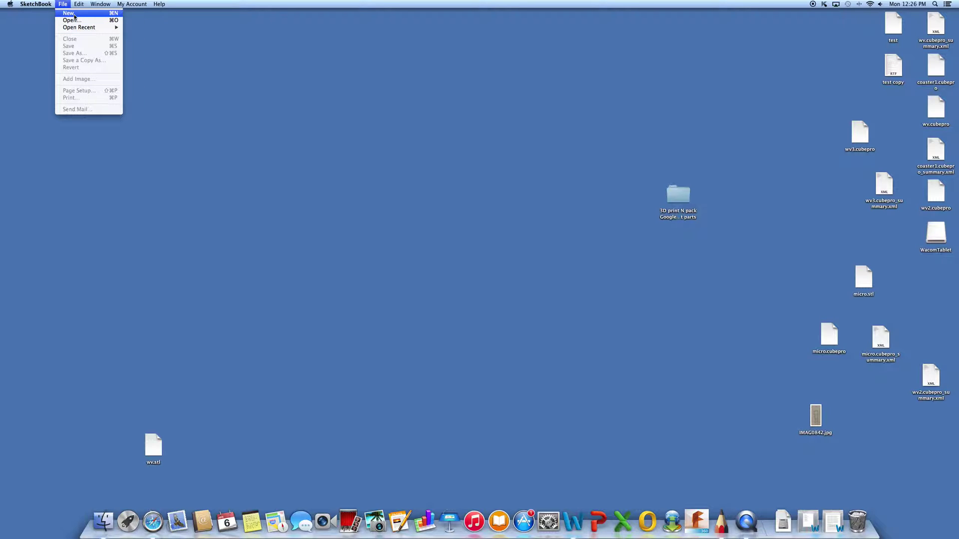
{"action": "left_click", "coordinate": [107, 16]}
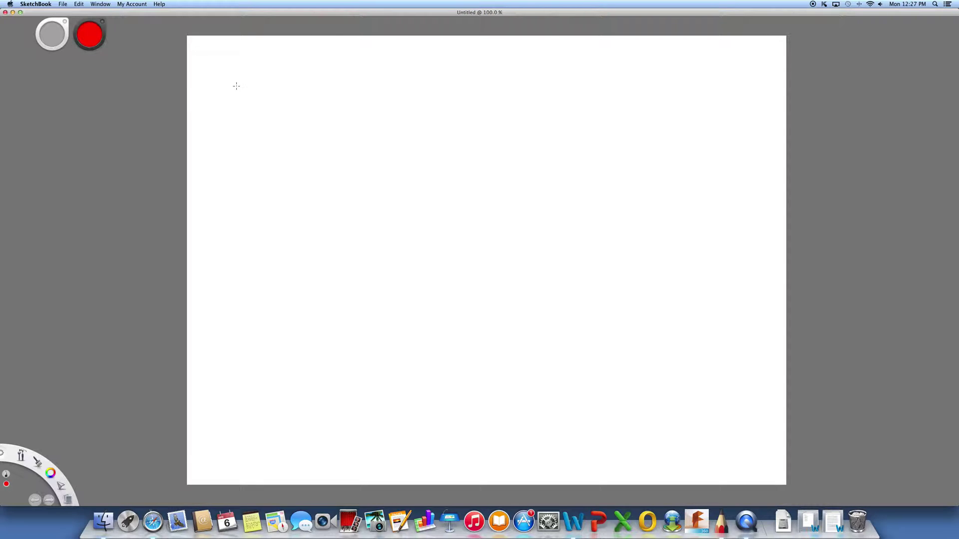
{"action": "mouse_move", "coordinate": [236, 84]}
{"action": "left_mouse_down"}
{"action": "mouse_move", "coordinate": [264, 89]}
{"action": "mouse_move", "coordinate": [287, 100]}
{"action": "mouse_move", "coordinate": [321, 88]}
{"action": "mouse_move", "coordinate": [353, 98]}
{"action": "left_mouse_up"}
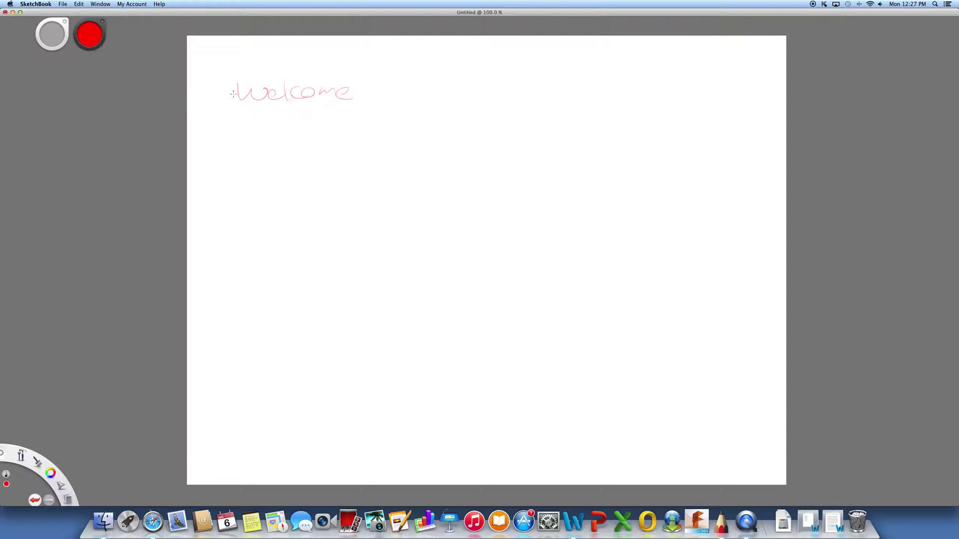
{"action": "mouse_move", "coordinate": [231, 108]}
{"action": "left_mouse_down"}
{"action": "mouse_move", "coordinate": [359, 106]}
{"action": "mouse_move", "coordinate": [232, 113]}
{"action": "mouse_move", "coordinate": [314, 106]}
{"action": "mouse_move", "coordinate": [260, 110]}
{"action": "mouse_move", "coordinate": [314, 107]}
{"action": "mouse_move", "coordinate": [255, 108]}
{"action": "left_mouse_up"}
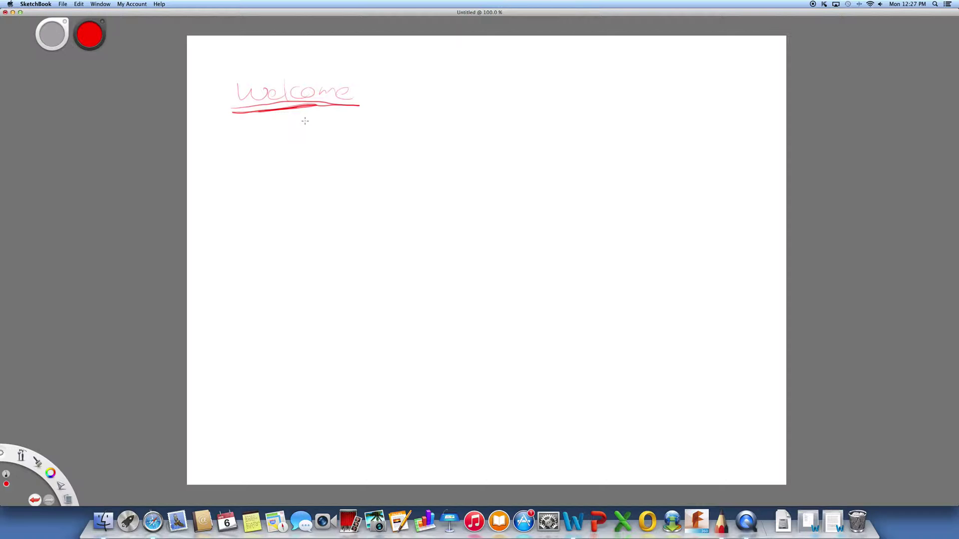
{"action": "key", "text": "super+z"}
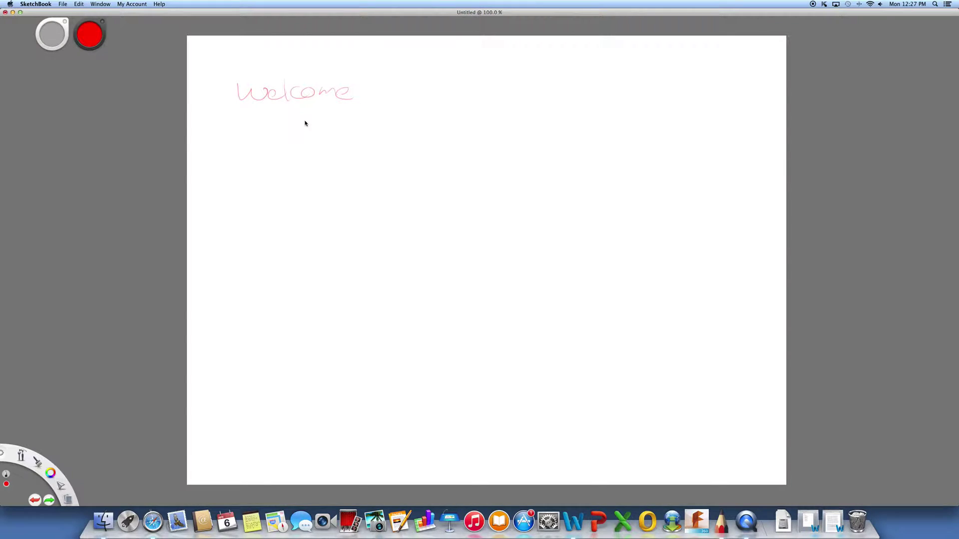
{"action": "key", "text": "super+z"}
{"action": "key", "text": "super+z"}
{"action": "key", "text": "super+z"}
{"action": "key", "text": "super+z"}
{"action": "key", "text": "super+z"}
{"action": "key", "text": "super+z"}
{"action": "key", "text": "super+z"}
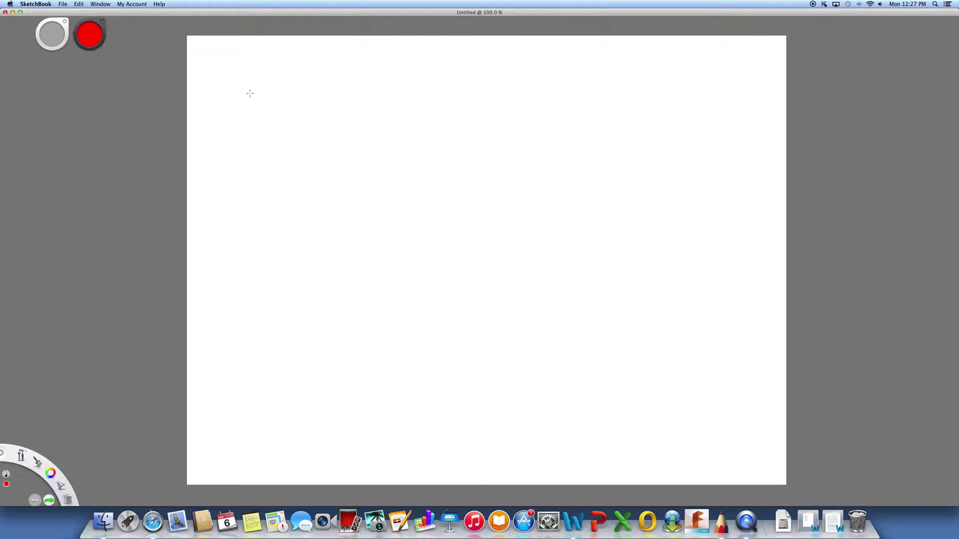
Handwrite 'Welcome to Maker Lab' in light red across the top of the canvas.
{"action": "mouse_move", "coordinate": [249, 92]}
{"action": "left_mouse_down"}
{"action": "mouse_move", "coordinate": [290, 93]}
{"action": "mouse_move", "coordinate": [329, 107]}
{"action": "mouse_move", "coordinate": [395, 107]}
{"action": "left_mouse_up"}
{"action": "mouse_move", "coordinate": [392, 98]}
{"action": "left_mouse_down"}
{"action": "mouse_move", "coordinate": [466, 92]}
{"action": "mouse_move", "coordinate": [489, 104]}
{"action": "mouse_move", "coordinate": [502, 94]}
{"action": "mouse_move", "coordinate": [573, 103]}
{"action": "mouse_move", "coordinate": [544, 107]}
{"action": "left_mouse_up"}
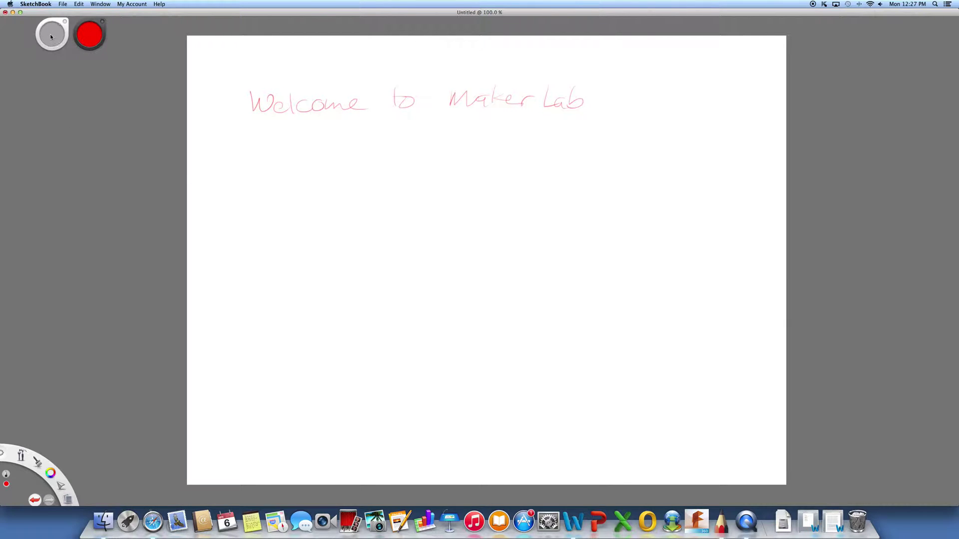
{"action": "left_click", "coordinate": [94, 45]}
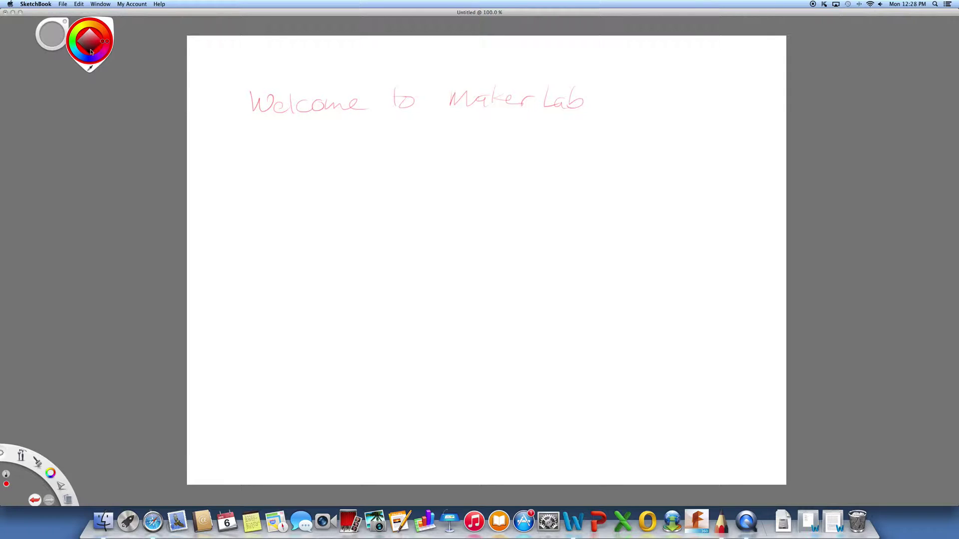
Adjust shade and hue in the colour puck until the brush colour is green.
{"action": "left_click", "coordinate": [89, 50]}
{"action": "left_click", "coordinate": [92, 47]}
{"action": "left_click", "coordinate": [93, 45]}
{"action": "mouse_move", "coordinate": [106, 44]}
{"action": "left_mouse_down"}
{"action": "mouse_move", "coordinate": [106, 35]}
{"action": "mouse_move", "coordinate": [106, 52]}
{"action": "mouse_move", "coordinate": [88, 60]}
{"action": "mouse_move", "coordinate": [102, 52]}
{"action": "left_mouse_up"}
{"action": "mouse_move", "coordinate": [103, 56]}
{"action": "left_mouse_down"}
{"action": "mouse_move", "coordinate": [107, 40]}
{"action": "mouse_move", "coordinate": [87, 39]}
{"action": "mouse_move", "coordinate": [107, 40]}
{"action": "mouse_move", "coordinate": [92, 23]}
{"action": "mouse_move", "coordinate": [79, 44]}
{"action": "mouse_move", "coordinate": [89, 46]}
{"action": "left_mouse_up"}
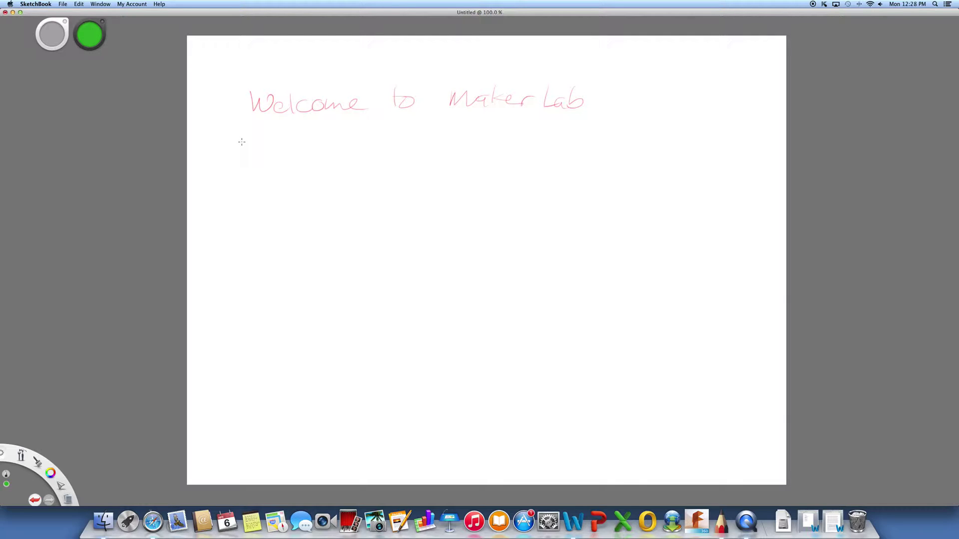
{"action": "mouse_move", "coordinate": [242, 140]}
{"action": "left_mouse_down"}
{"action": "mouse_move", "coordinate": [245, 155]}
{"action": "mouse_move", "coordinate": [259, 154]}
{"action": "left_mouse_up"}
{"action": "left_click_drag", "start_coordinate": [272, 135], "coordinate": [274, 154]}
{"action": "left_click_drag", "start_coordinate": [266, 145], "coordinate": [299, 132]}
{"action": "mouse_move", "coordinate": [300, 132]}
{"action": "left_mouse_down"}
{"action": "mouse_move", "coordinate": [300, 149]}
{"action": "mouse_move", "coordinate": [310, 149]}
{"action": "left_mouse_up"}
{"action": "left_click_drag", "start_coordinate": [233, 176], "coordinate": [330, 158]}
{"action": "key", "text": "e"}
{"action": "mouse_move", "coordinate": [225, 142]}
{"action": "left_mouse_down"}
{"action": "mouse_move", "coordinate": [310, 127]}
{"action": "mouse_move", "coordinate": [258, 148]}
{"action": "mouse_move", "coordinate": [292, 146]}
{"action": "mouse_move", "coordinate": [279, 149]}
{"action": "mouse_move", "coordinate": [280, 170]}
{"action": "mouse_move", "coordinate": [330, 156]}
{"action": "mouse_move", "coordinate": [233, 188]}
{"action": "mouse_move", "coordinate": [319, 139]}
{"action": "mouse_move", "coordinate": [298, 144]}
{"action": "mouse_move", "coordinate": [312, 148]}
{"action": "mouse_move", "coordinate": [304, 156]}
{"action": "mouse_move", "coordinate": [278, 161]}
{"action": "mouse_move", "coordinate": [281, 149]}
{"action": "mouse_move", "coordinate": [253, 154]}
{"action": "mouse_move", "coordinate": [261, 141]}
{"action": "mouse_move", "coordinate": [228, 157]}
{"action": "mouse_move", "coordinate": [267, 162]}
{"action": "mouse_move", "coordinate": [238, 180]}
{"action": "left_mouse_up"}
{"action": "key", "text": "e"}
Switch to the Marker brush and draw a soft green wavy line below the heading.
{"action": "left_click", "coordinate": [38, 462]}
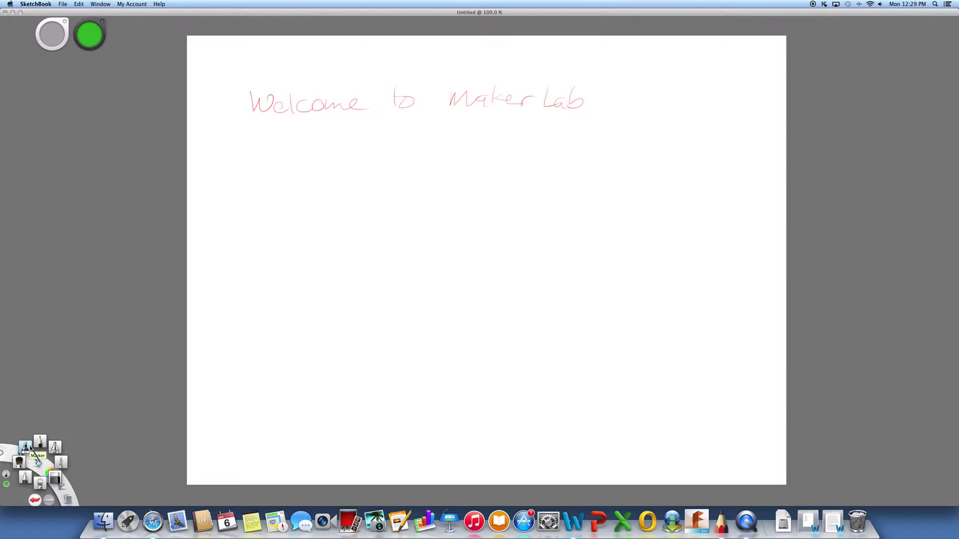
{"action": "left_click", "coordinate": [25, 449]}
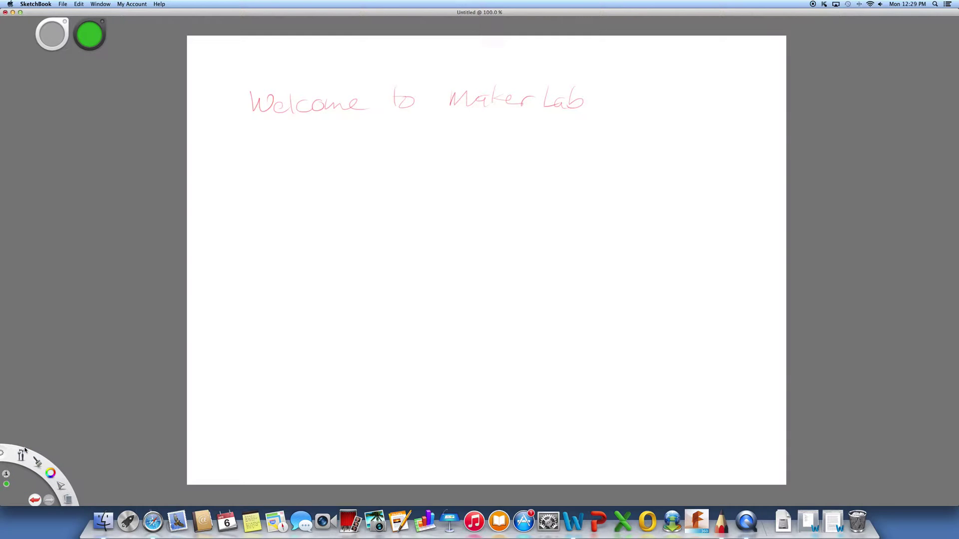
{"action": "mouse_move", "coordinate": [236, 229]}
{"action": "left_mouse_down"}
{"action": "mouse_move", "coordinate": [288, 235]}
{"action": "mouse_move", "coordinate": [332, 209]}
{"action": "mouse_move", "coordinate": [433, 192]}
{"action": "left_mouse_up"}
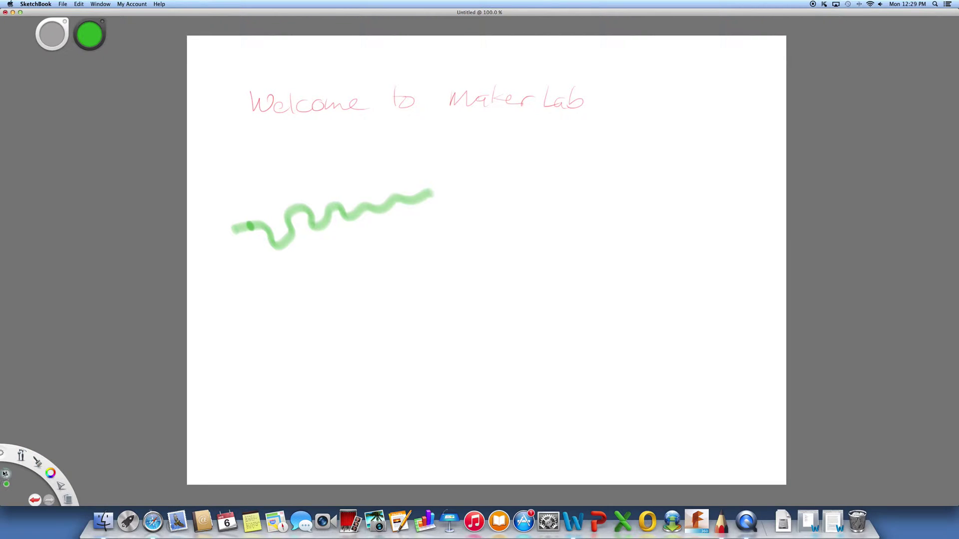
{"action": "left_click", "coordinate": [41, 465]}
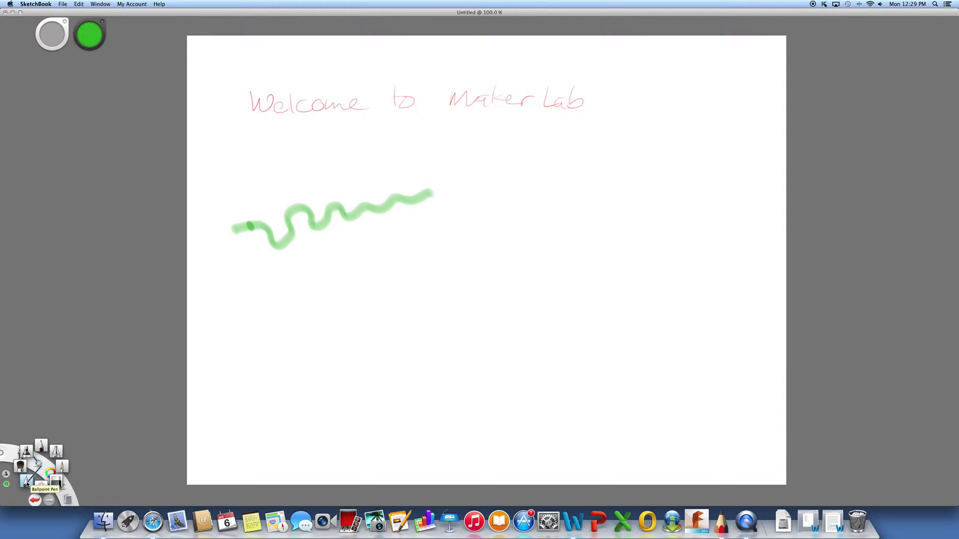
Select the Ballpoint Pen brush and set its colour to blue.
{"action": "left_click", "coordinate": [26, 483]}
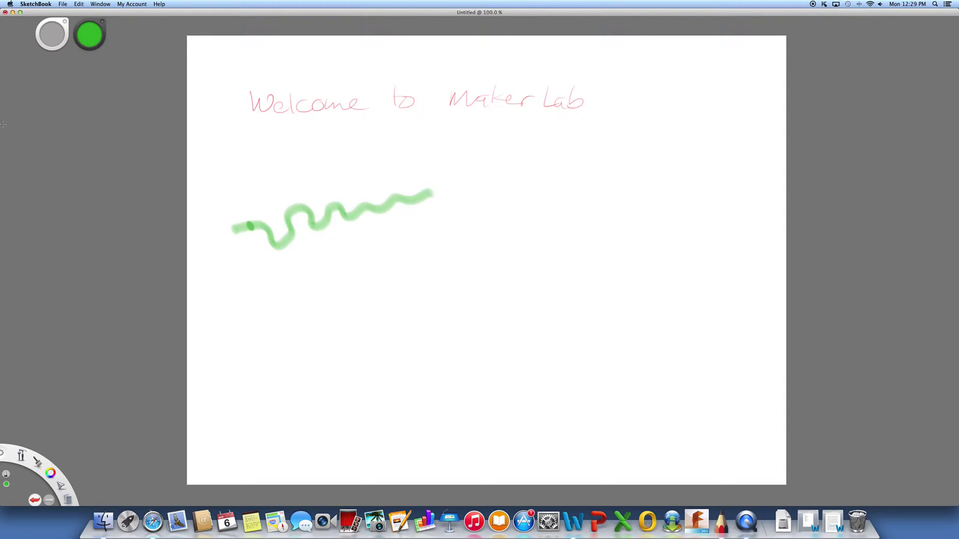
{"action": "left_click", "coordinate": [90, 31]}
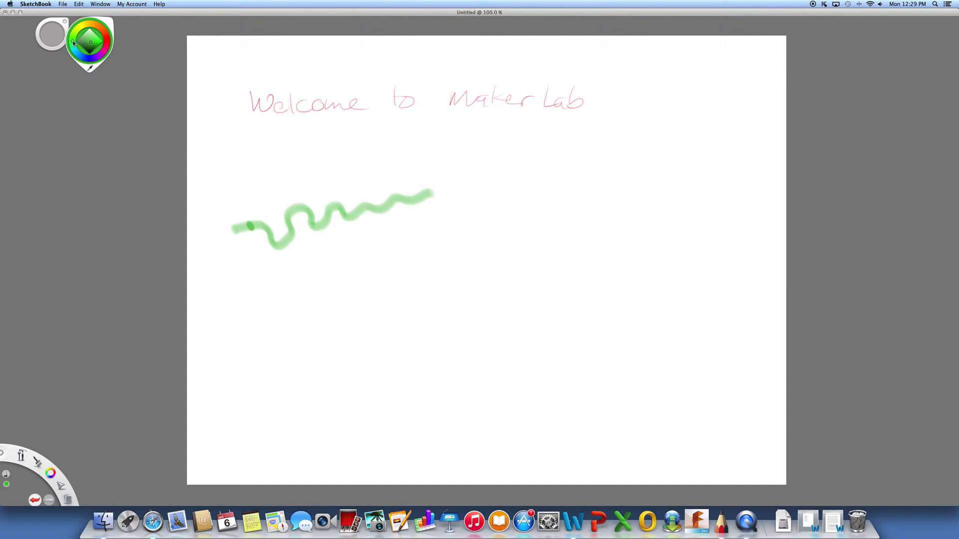
{"action": "left_click_drag", "start_coordinate": [72, 40], "coordinate": [89, 59]}
{"action": "left_click", "coordinate": [96, 40]}
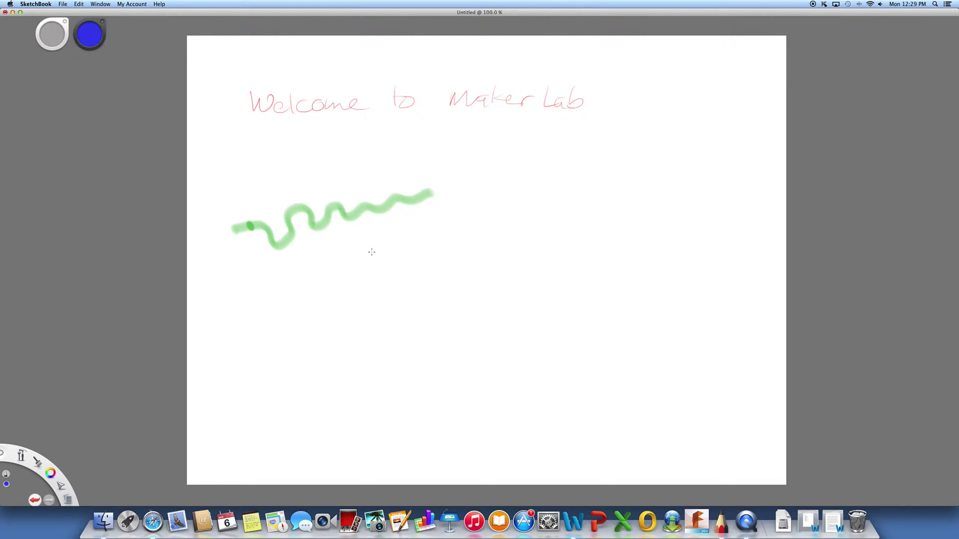
Handwrite the name in blue below the squiggle, with a diagonal line beneath it.
{"action": "left_click_drag", "start_coordinate": [366, 253], "coordinate": [397, 242]}
{"action": "left_click_drag", "start_coordinate": [384, 248], "coordinate": [387, 267]}
{"action": "mouse_move", "coordinate": [396, 241]}
{"action": "left_mouse_down"}
{"action": "mouse_move", "coordinate": [387, 262]}
{"action": "mouse_move", "coordinate": [396, 249]}
{"action": "mouse_move", "coordinate": [415, 256]}
{"action": "left_mouse_up"}
{"action": "left_click_drag", "start_coordinate": [409, 227], "coordinate": [449, 235]}
{"action": "mouse_move", "coordinate": [452, 217]}
{"action": "left_mouse_down"}
{"action": "mouse_move", "coordinate": [454, 231]}
{"action": "mouse_move", "coordinate": [486, 221]}
{"action": "left_mouse_up"}
{"action": "mouse_move", "coordinate": [445, 218]}
{"action": "left_mouse_down"}
{"action": "mouse_move", "coordinate": [448, 232]}
{"action": "mouse_move", "coordinate": [467, 225]}
{"action": "left_mouse_up"}
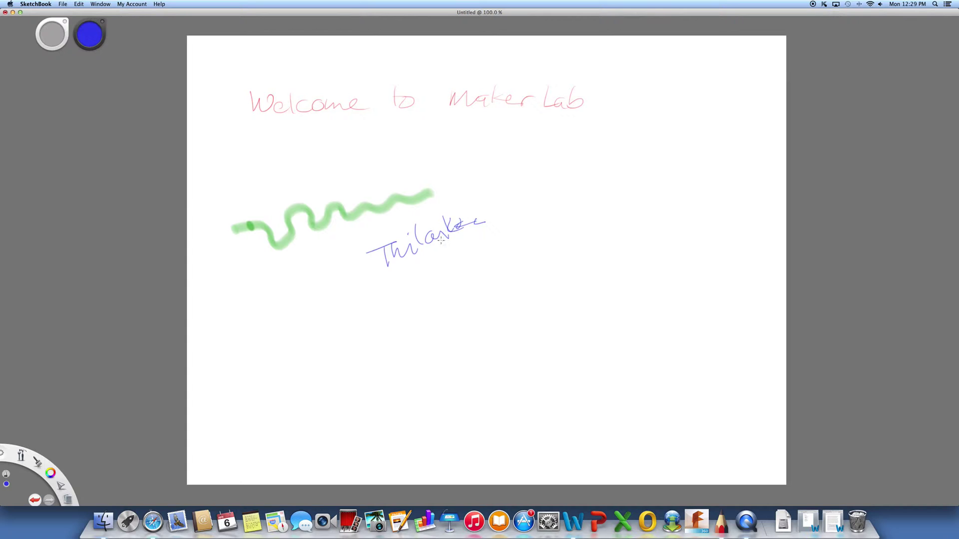
{"action": "left_click_drag", "start_coordinate": [426, 293], "coordinate": [547, 232]}
Zoom the canvas out to about 88.6% with the Zoom/Rotate puck.
{"action": "mouse_move", "coordinate": [68, 500]}
{"action": "mouse_move", "coordinate": [21, 454]}
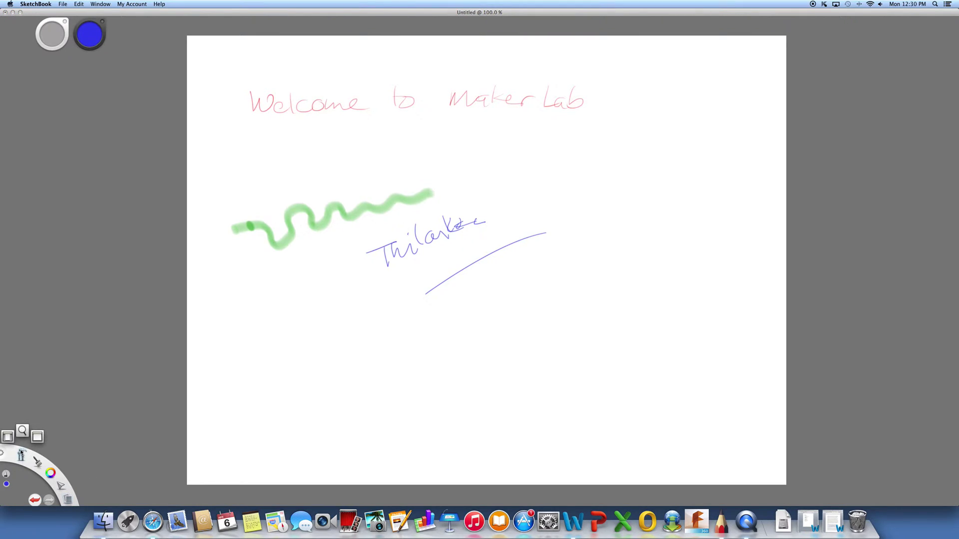
{"action": "mouse_move", "coordinate": [22, 429]}
{"action": "left_mouse_down"}
{"action": "mouse_move", "coordinate": [215, 290]}
{"action": "mouse_move", "coordinate": [278, 225]}
{"action": "mouse_move", "coordinate": [251, 217]}
{"action": "mouse_move", "coordinate": [268, 103]}
{"action": "mouse_move", "coordinate": [271, 115]}
{"action": "mouse_move", "coordinate": [282, 111]}
{"action": "mouse_move", "coordinate": [242, 94]}
{"action": "mouse_move", "coordinate": [331, 133]}
{"action": "mouse_move", "coordinate": [314, 125]}
{"action": "left_mouse_up"}
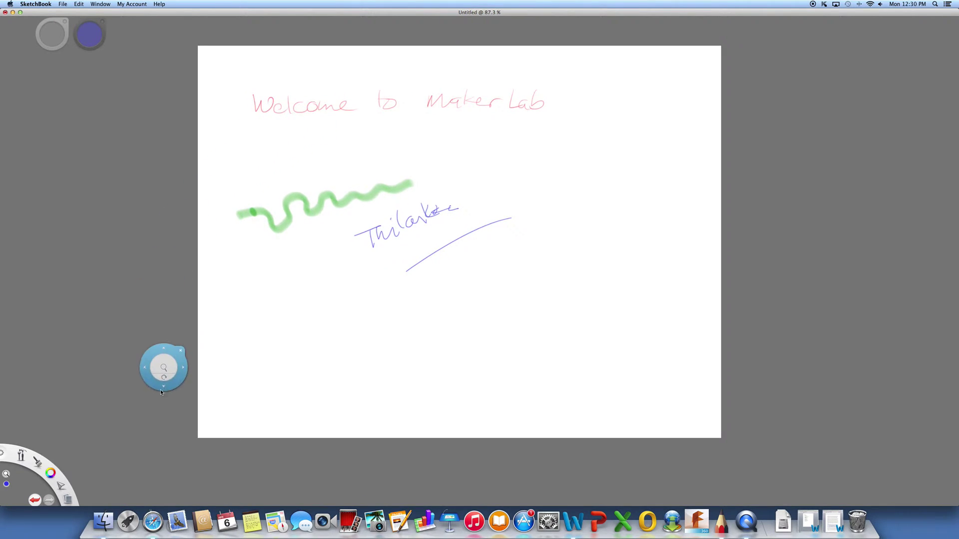
{"action": "key", "text": "space"}
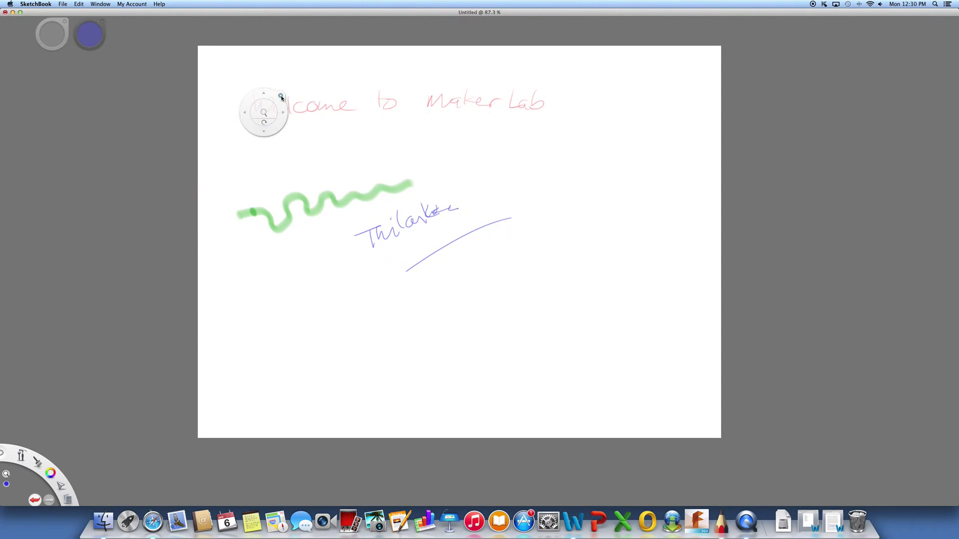
{"action": "mouse_move", "coordinate": [263, 92]}
{"action": "left_mouse_down"}
{"action": "mouse_move", "coordinate": [272, 92]}
{"action": "mouse_move", "coordinate": [256, 100]}
{"action": "left_mouse_up"}
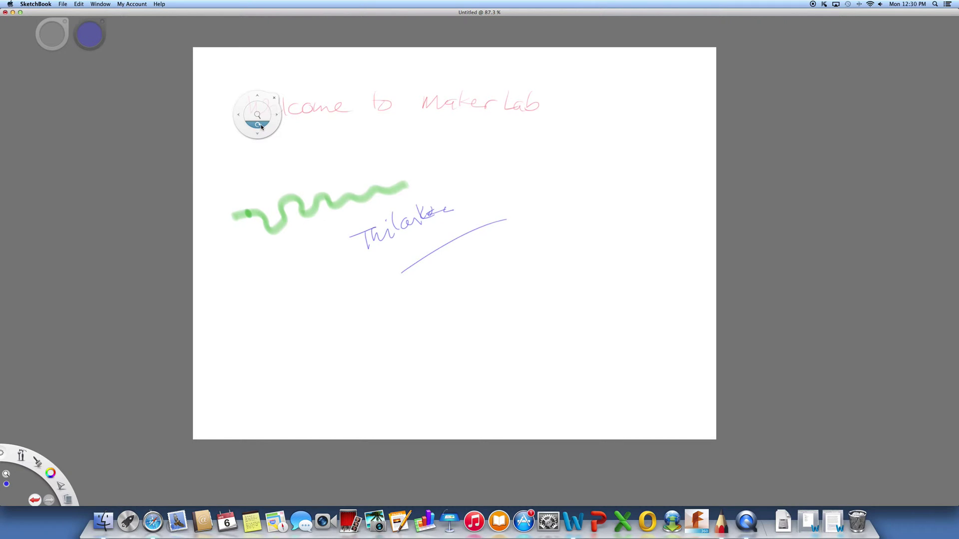
{"action": "mouse_move", "coordinate": [260, 127]}
{"action": "left_mouse_down"}
{"action": "mouse_move", "coordinate": [248, 122]}
{"action": "mouse_move", "coordinate": [265, 103]}
{"action": "mouse_move", "coordinate": [259, 127]}
{"action": "mouse_move", "coordinate": [272, 135]}
{"action": "mouse_move", "coordinate": [266, 128]}
{"action": "left_mouse_up"}
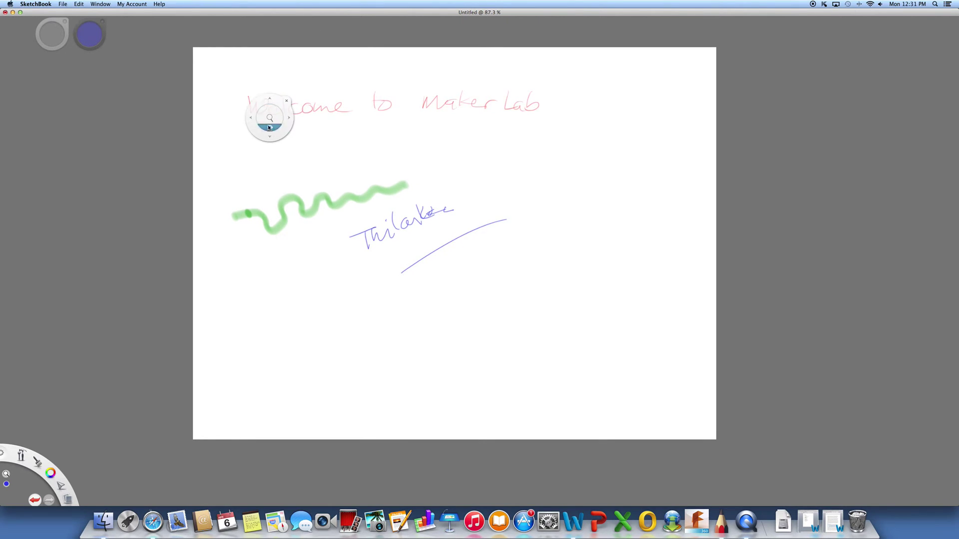
{"action": "left_click", "coordinate": [285, 100]}
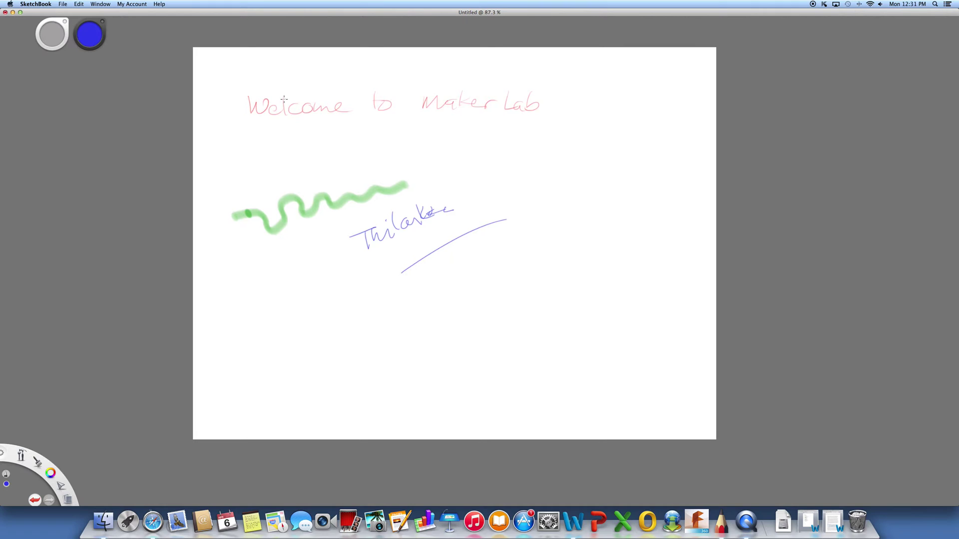
Pick the Lightning Yellow swatch as the brush colour.
{"action": "left_click", "coordinate": [52, 472]}
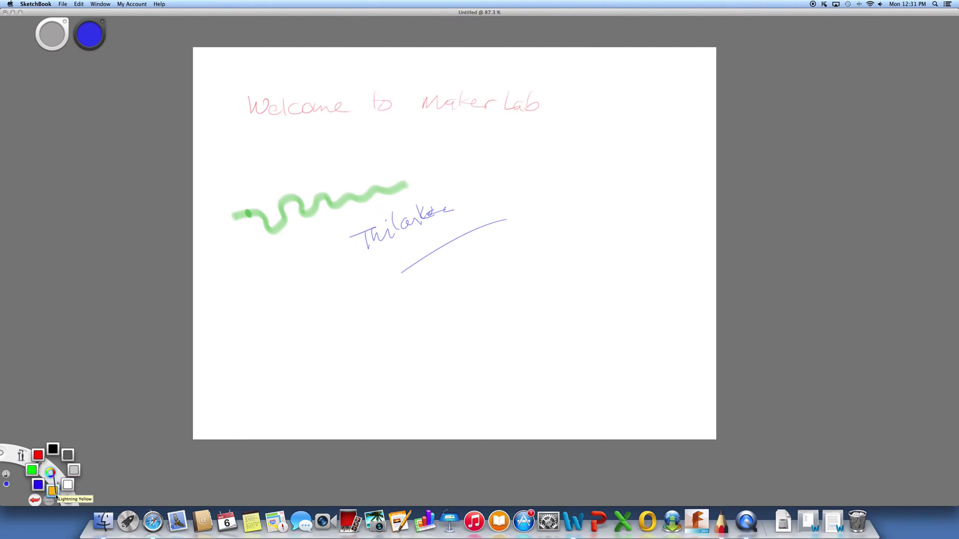
{"action": "left_click", "coordinate": [52, 491]}
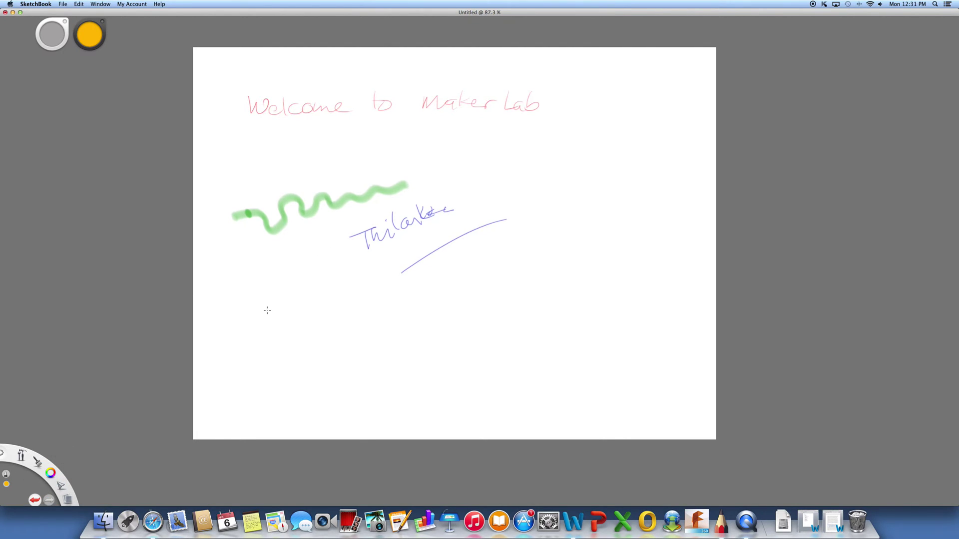
Handwrite 'Lets Go Mountaineers WVU' in yellow, undoing and rewriting a botched Mountaineers.
{"action": "mouse_move", "coordinate": [265, 296]}
{"action": "left_mouse_down"}
{"action": "mouse_move", "coordinate": [283, 319]}
{"action": "mouse_move", "coordinate": [294, 291]}
{"action": "mouse_move", "coordinate": [301, 301]}
{"action": "left_mouse_up"}
{"action": "mouse_move", "coordinate": [313, 295]}
{"action": "left_mouse_down"}
{"action": "mouse_move", "coordinate": [301, 312]}
{"action": "mouse_move", "coordinate": [358, 306]}
{"action": "left_mouse_up"}
{"action": "left_click_drag", "start_coordinate": [419, 329], "coordinate": [445, 305]}
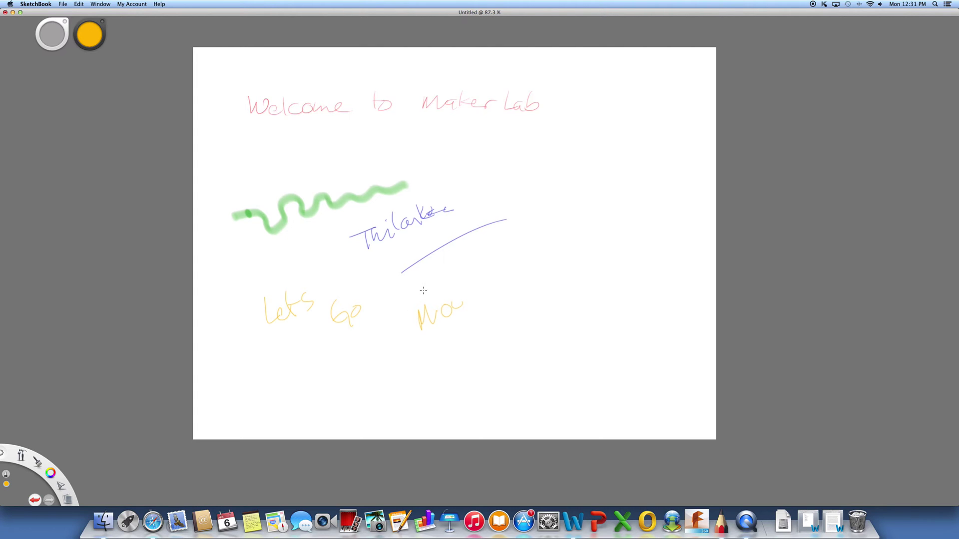
{"action": "key", "text": "super+z"}
{"action": "key", "text": "super+z"}
{"action": "mouse_move", "coordinate": [400, 333]}
{"action": "left_mouse_down"}
{"action": "mouse_move", "coordinate": [452, 292]}
{"action": "mouse_move", "coordinate": [469, 294]}
{"action": "mouse_move", "coordinate": [472, 278]}
{"action": "mouse_move", "coordinate": [495, 275]}
{"action": "mouse_move", "coordinate": [490, 258]}
{"action": "mouse_move", "coordinate": [505, 264]}
{"action": "mouse_move", "coordinate": [557, 229]}
{"action": "left_mouse_up"}
{"action": "mouse_move", "coordinate": [540, 292]}
{"action": "left_mouse_down"}
{"action": "mouse_move", "coordinate": [552, 306]}
{"action": "mouse_move", "coordinate": [608, 268]}
{"action": "left_mouse_up"}
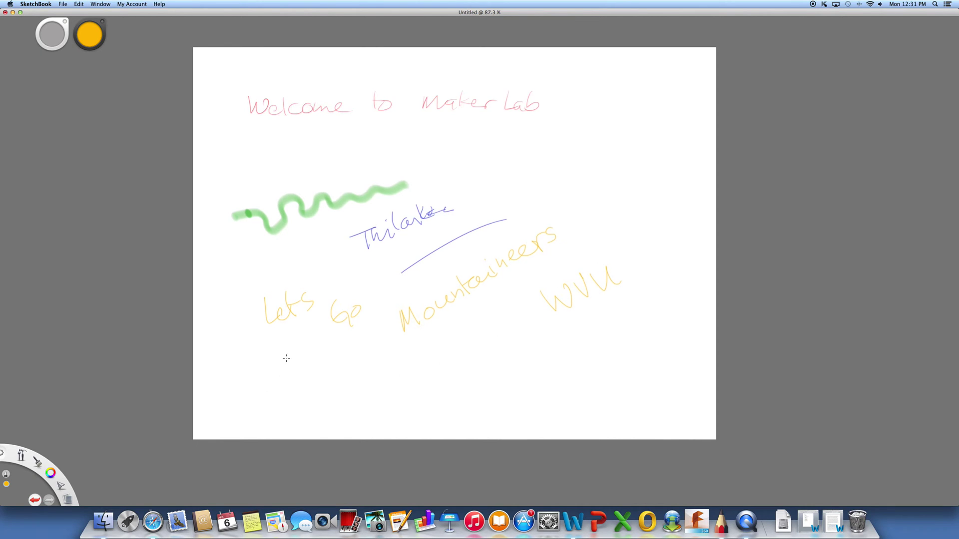
{"action": "left_click", "coordinate": [22, 455]}
{"action": "left_click", "coordinate": [63, 486]}
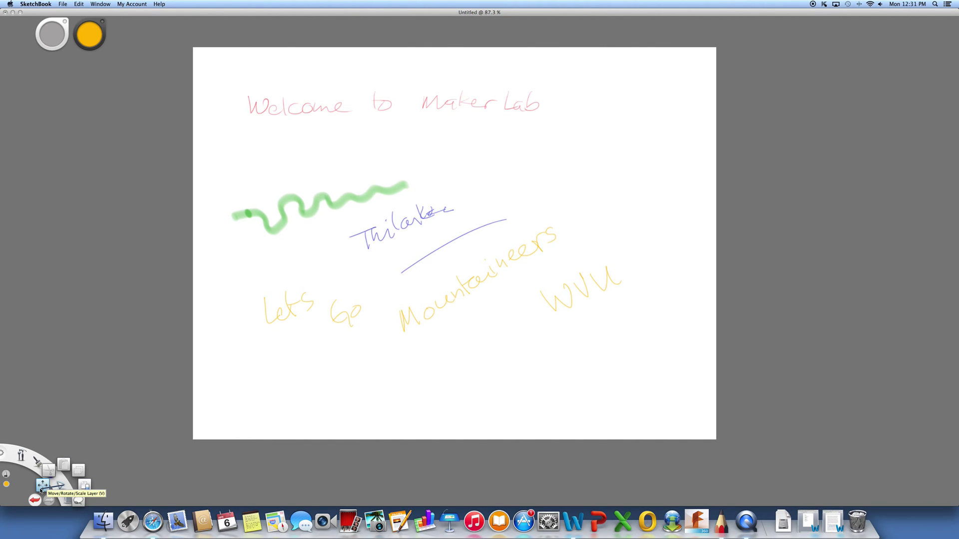
Scale the whole drawing layer up to about 102% with Move/Rotate/Scale Layer.
{"action": "left_click", "coordinate": [41, 488]}
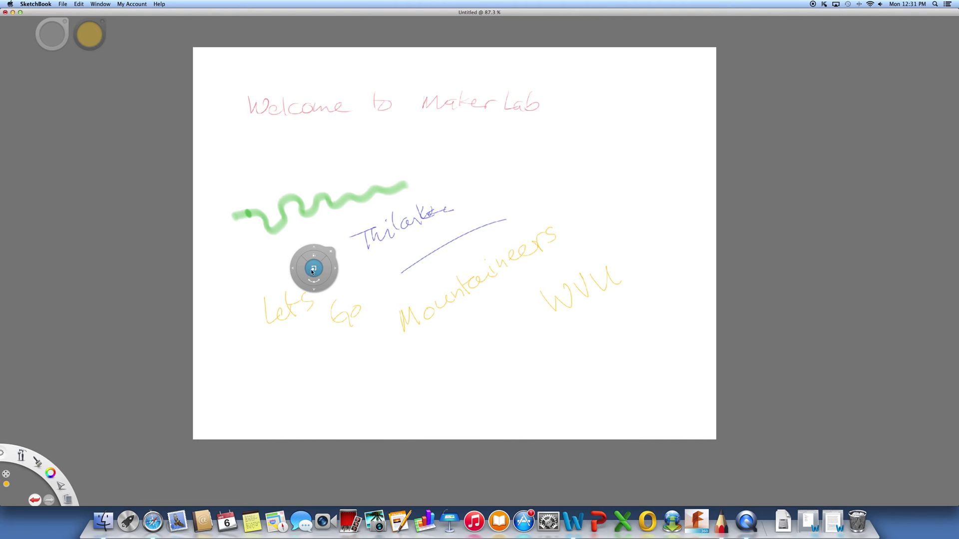
{"action": "mouse_move", "coordinate": [304, 272]}
{"action": "left_mouse_down"}
{"action": "mouse_move", "coordinate": [322, 267]}
{"action": "mouse_move", "coordinate": [314, 258]}
{"action": "mouse_move", "coordinate": [342, 261]}
{"action": "mouse_move", "coordinate": [316, 267]}
{"action": "mouse_move", "coordinate": [322, 242]}
{"action": "mouse_move", "coordinate": [253, 270]}
{"action": "mouse_move", "coordinate": [349, 261]}
{"action": "mouse_move", "coordinate": [286, 260]}
{"action": "mouse_move", "coordinate": [295, 265]}
{"action": "mouse_move", "coordinate": [316, 246]}
{"action": "mouse_move", "coordinate": [313, 278]}
{"action": "left_mouse_up"}
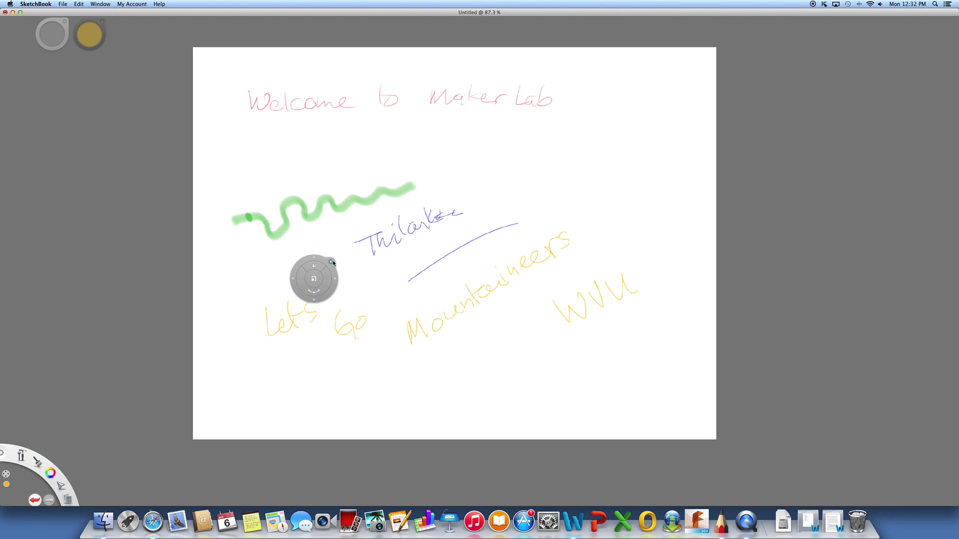
Close the Move/Rotate/Scale puck to end the layer transform and return to drawing.
{"action": "left_click", "coordinate": [330, 262]}
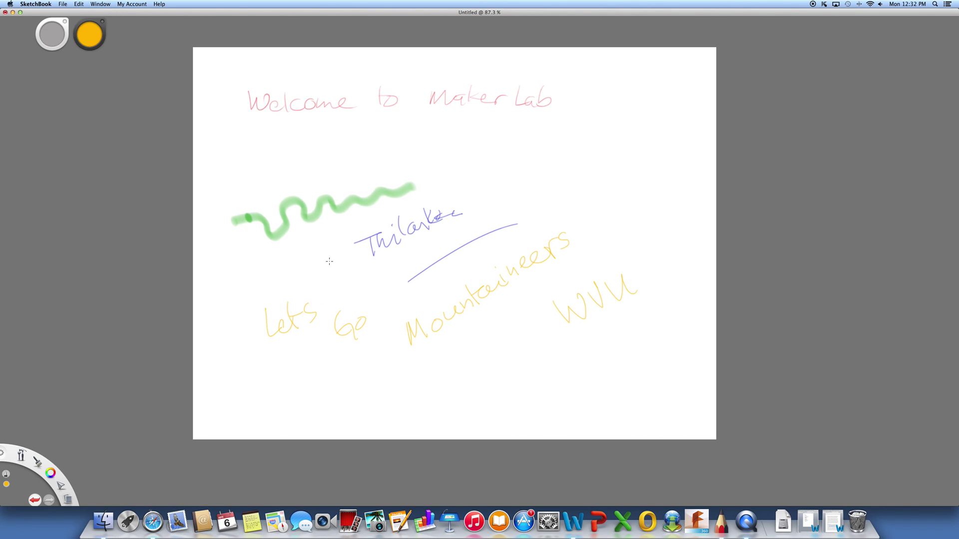